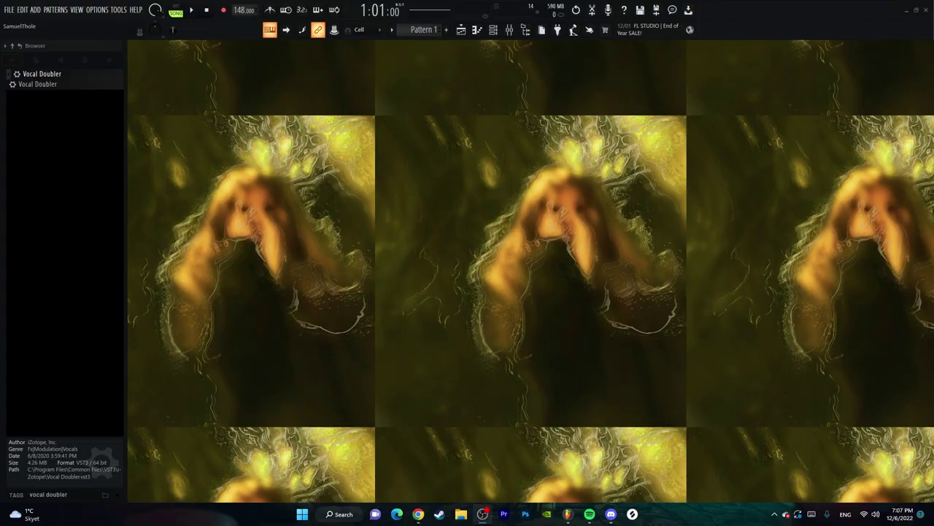
key(F5)
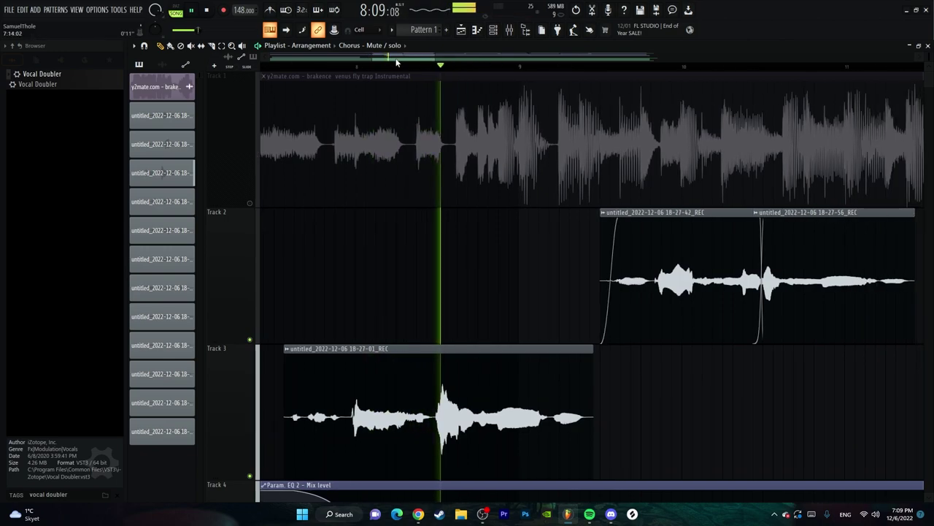
Step: Zoom the Playlist in around bar 8, where the Track 3 vocal take enters
mouse_move(412, 64)
mouse_down()
mouse_move(393, 60)
mouse_move(438, 74)
mouse_move(405, 70)
mouse_up()
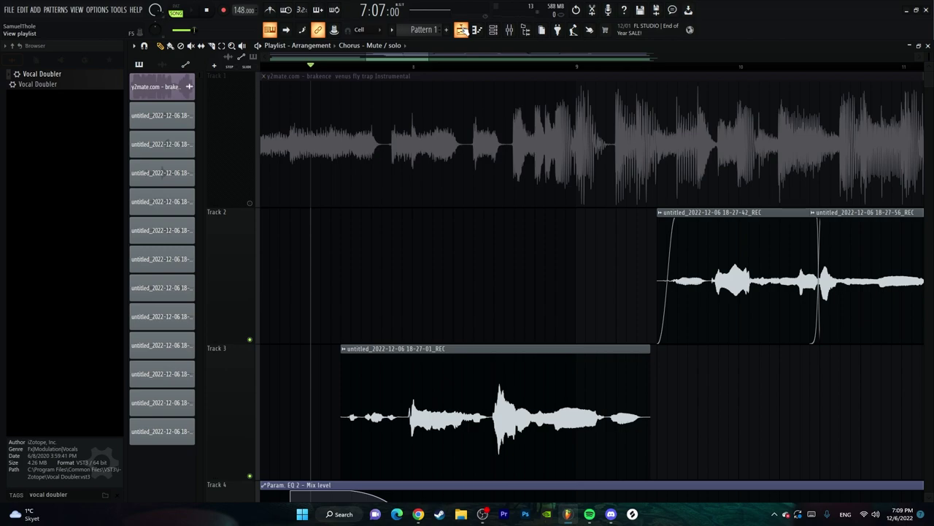
Step: Open the mixer on Insert 3 and bring its OTT compressor settings to the centre
click(494, 29)
click(186, 212)
click(232, 212)
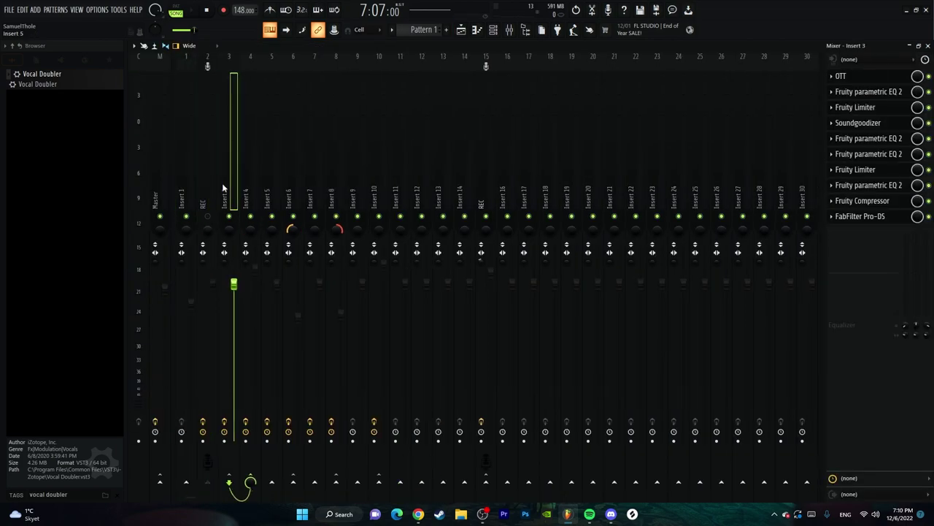
click(859, 77)
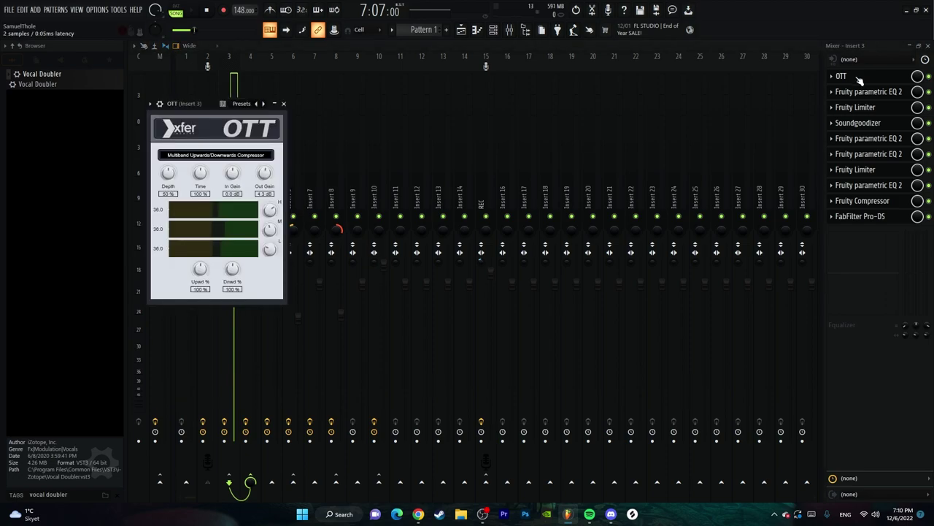
drag(186, 103, 471, 164)
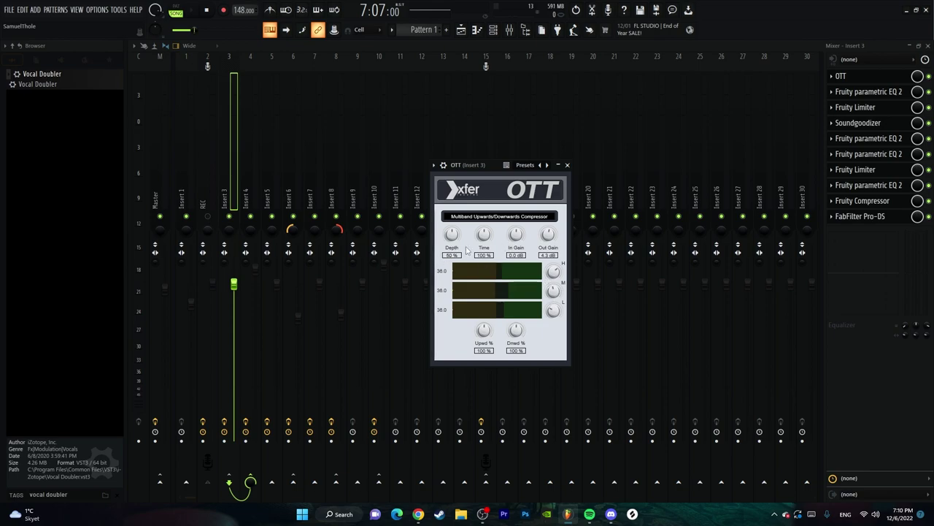
Step: Raise the first EQ's purple low band slightly, then view the limiter and Soundgoodizer
click(869, 92)
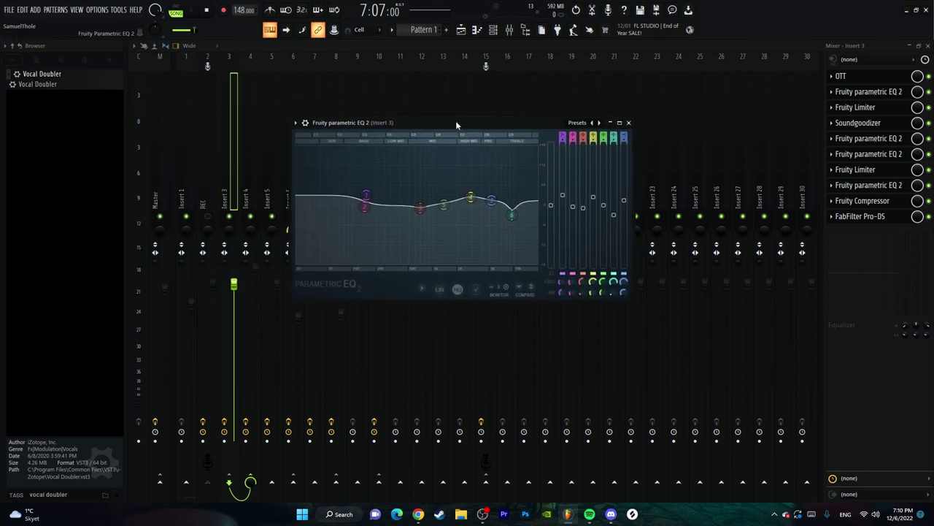
drag(365, 195, 365, 191)
mouse_move(917, 107)
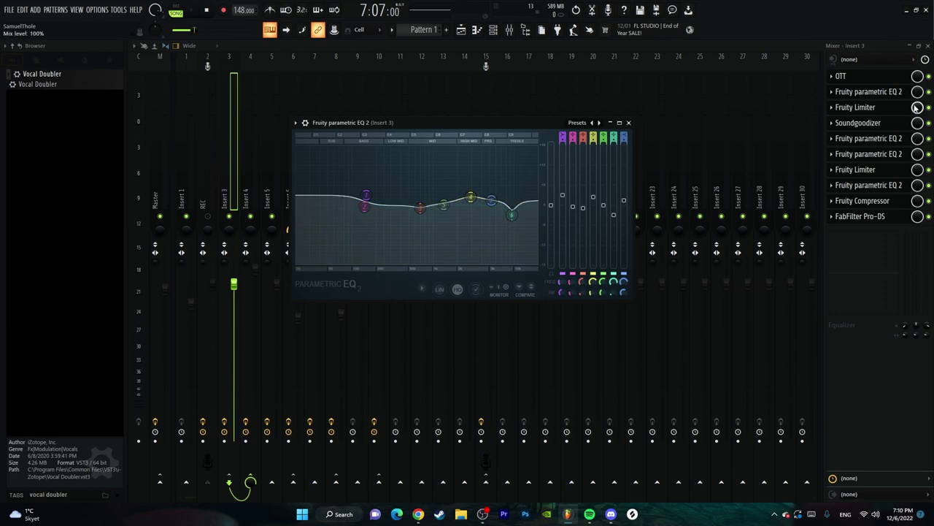
click(856, 107)
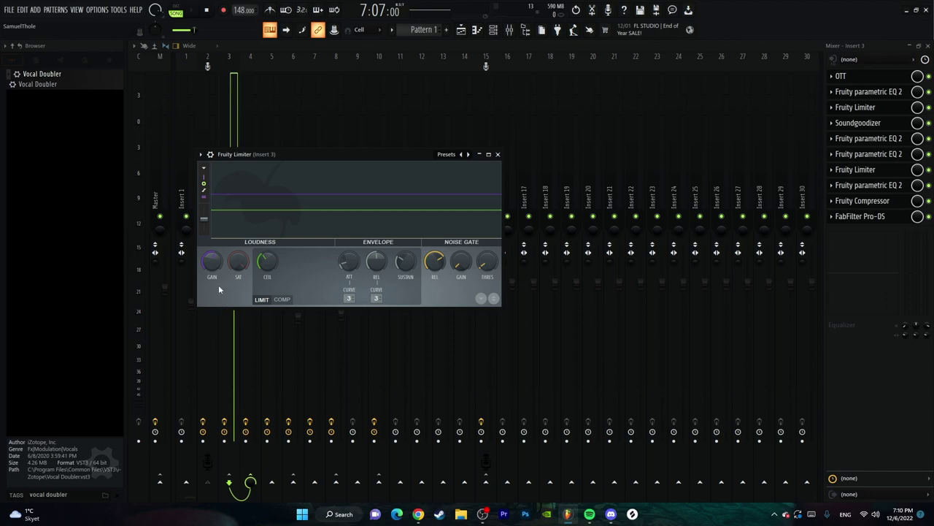
click(859, 123)
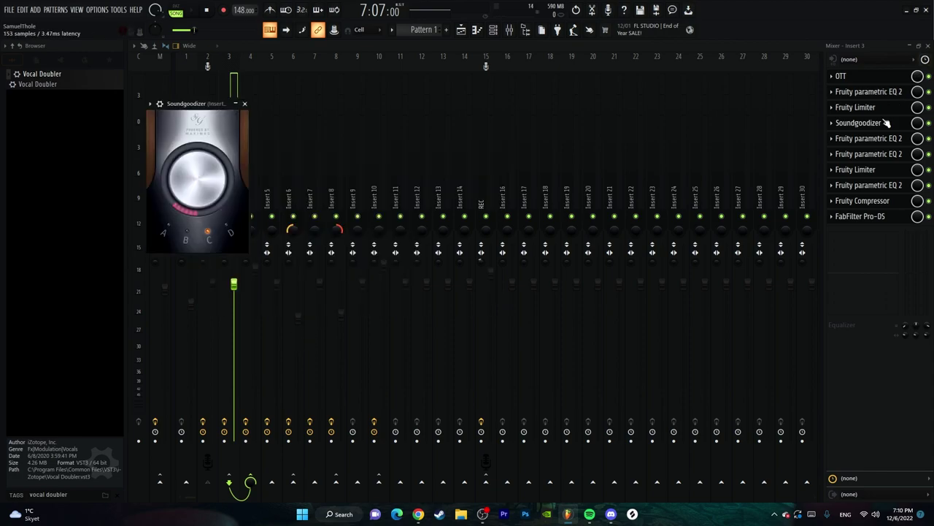
drag(197, 103, 431, 170)
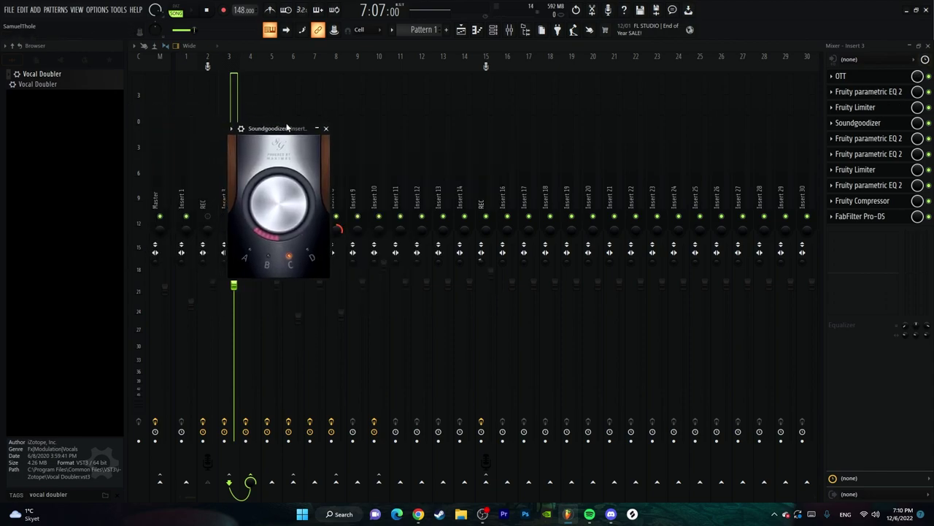
Step: Bring up the next two parametric EQs in the Insert 3 chain, centred on screen
click(869, 138)
drag(252, 116, 376, 129)
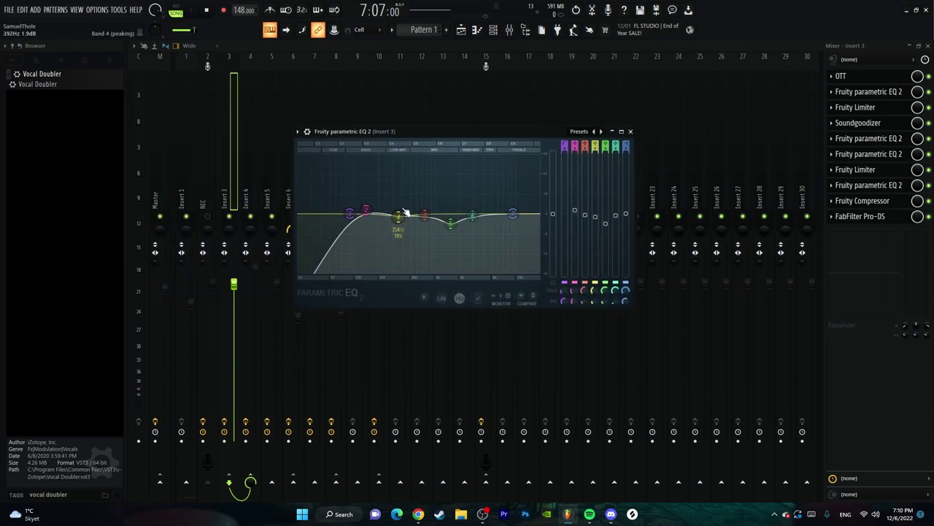
mouse_move(450, 223)
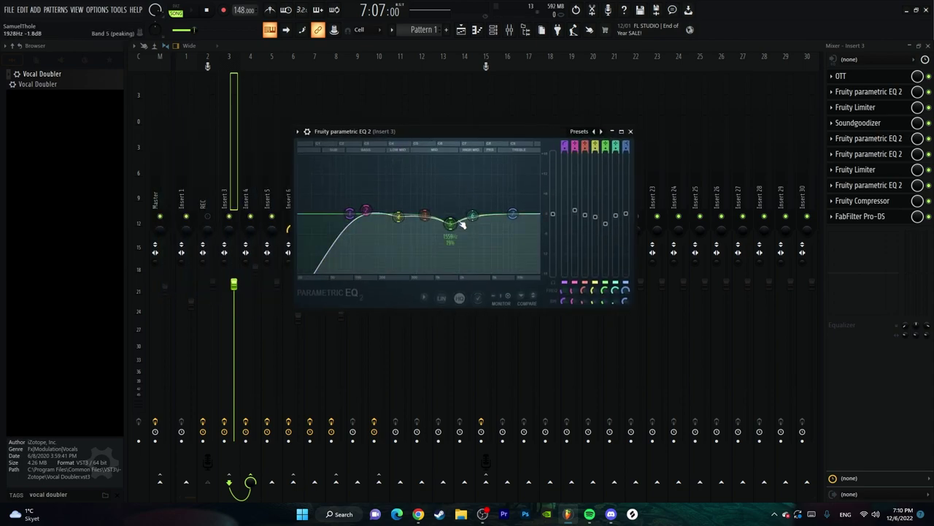
click(868, 153)
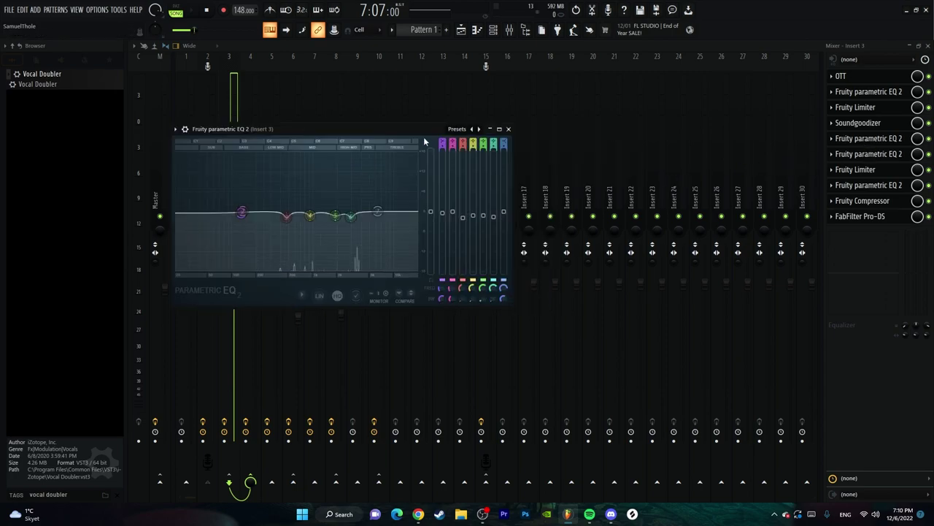
drag(252, 122, 447, 133)
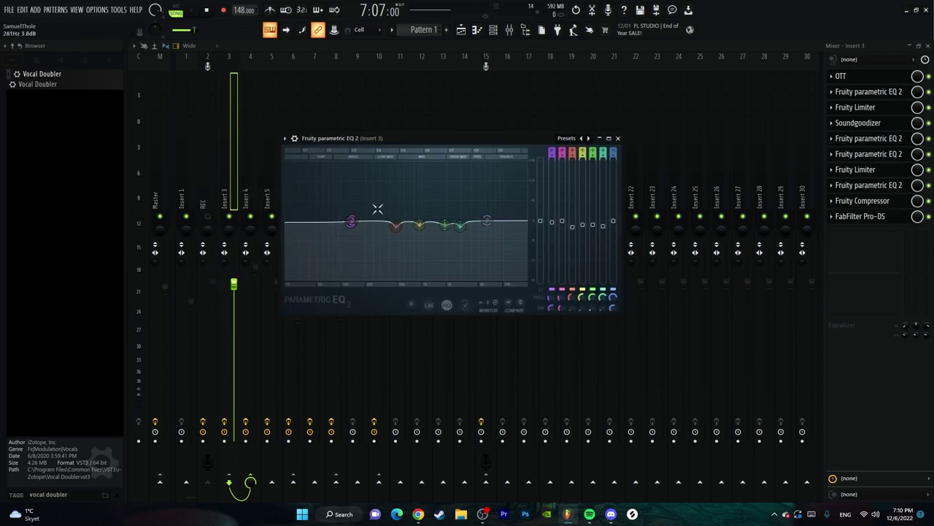
Step: Reshape a mid EQ band while auditioning playback, then show the second limiter
mouse_move(310, 216)
mouse_move(396, 225)
mouse_down()
mouse_move(396, 170)
mouse_move(396, 234)
mouse_up()
key(space)
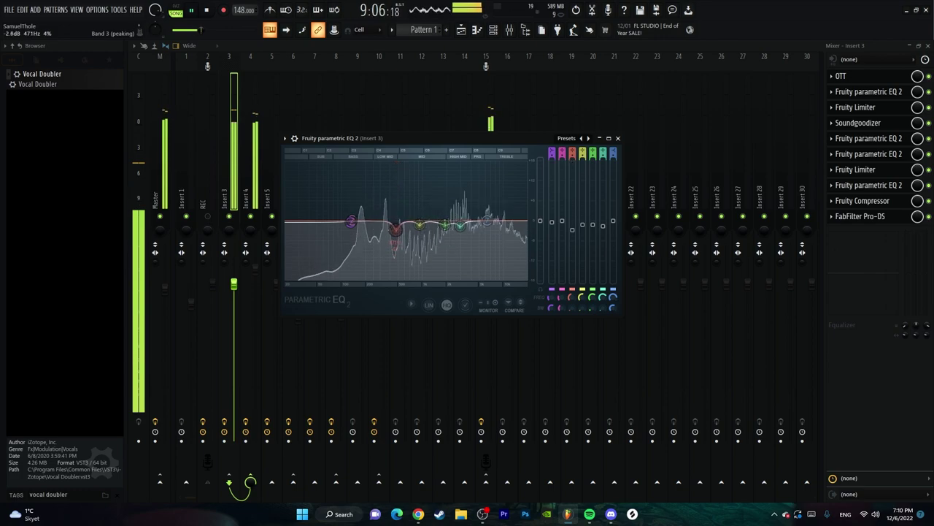
key(space)
click(619, 138)
click(855, 106)
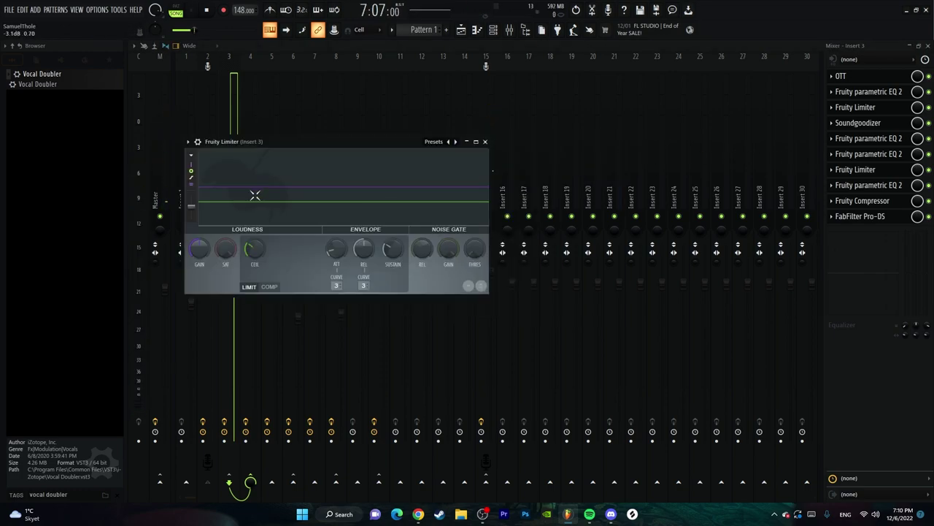
Step: View Insert 3's last parametric EQ, Fruity Compressor and FabFilter Pro-DS de-esser
click(858, 185)
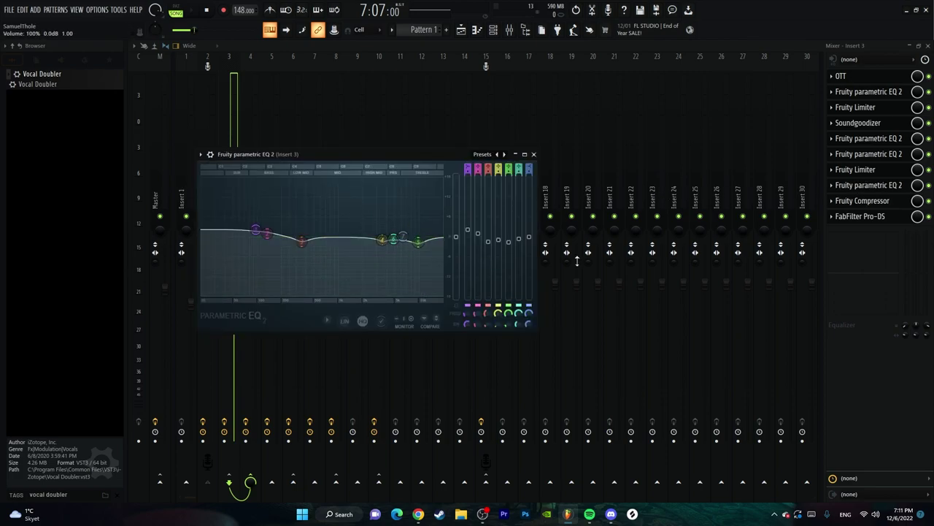
click(862, 200)
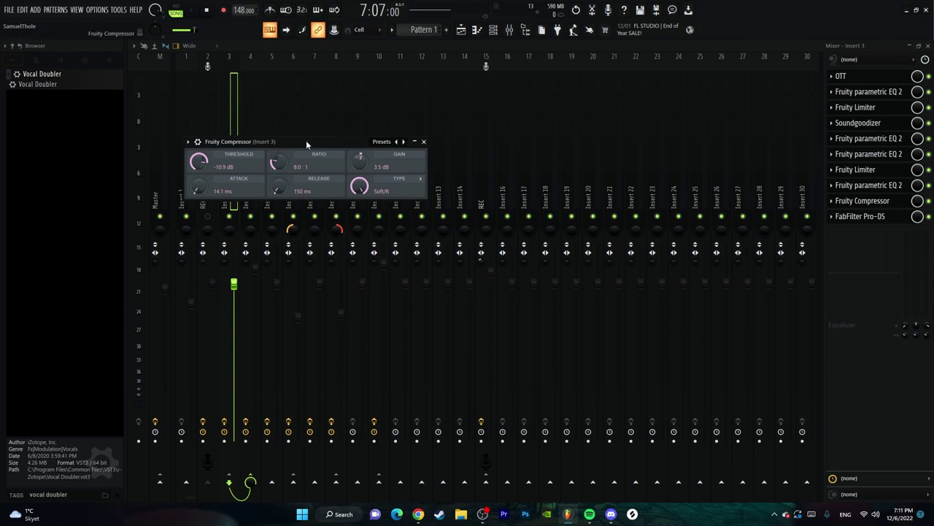
click(860, 216)
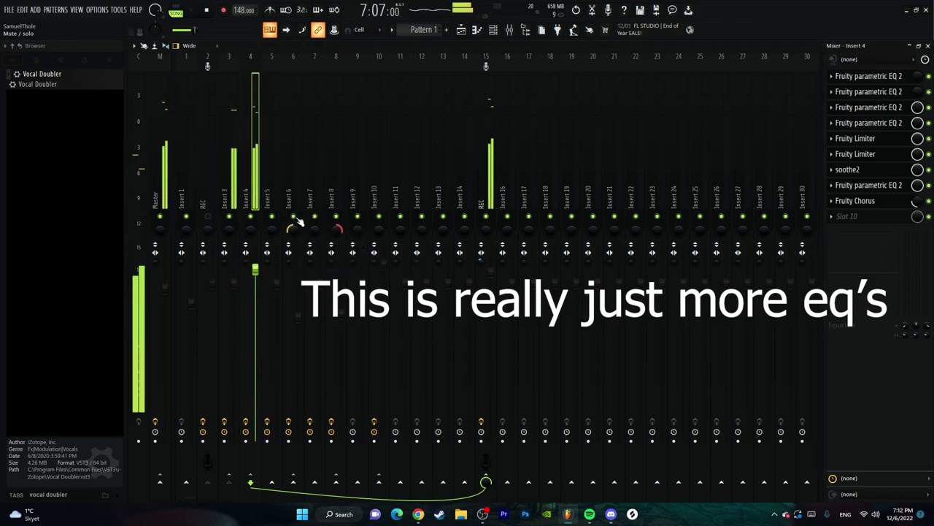
scroll(519, 236, down, 5)
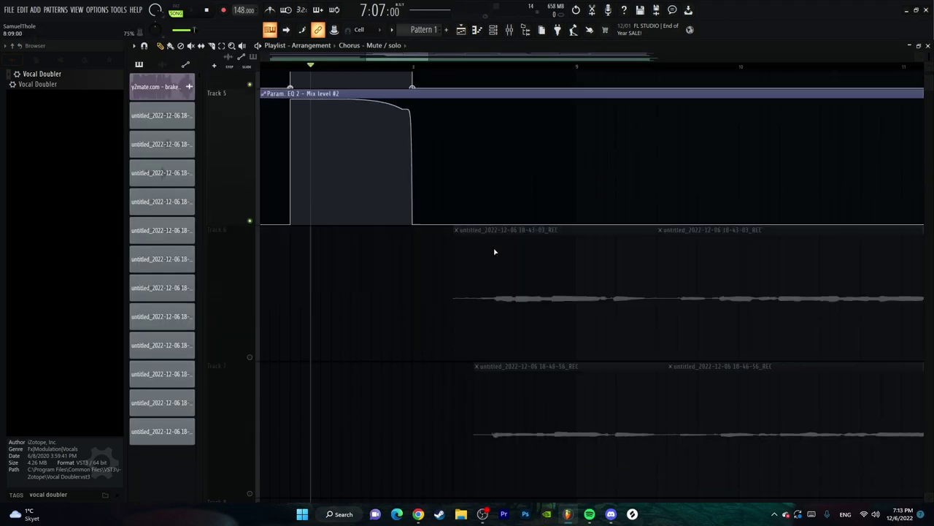
scroll(365, 291, up, 2)
scroll(272, 216, down, 3)
scroll(321, 178, down, 2)
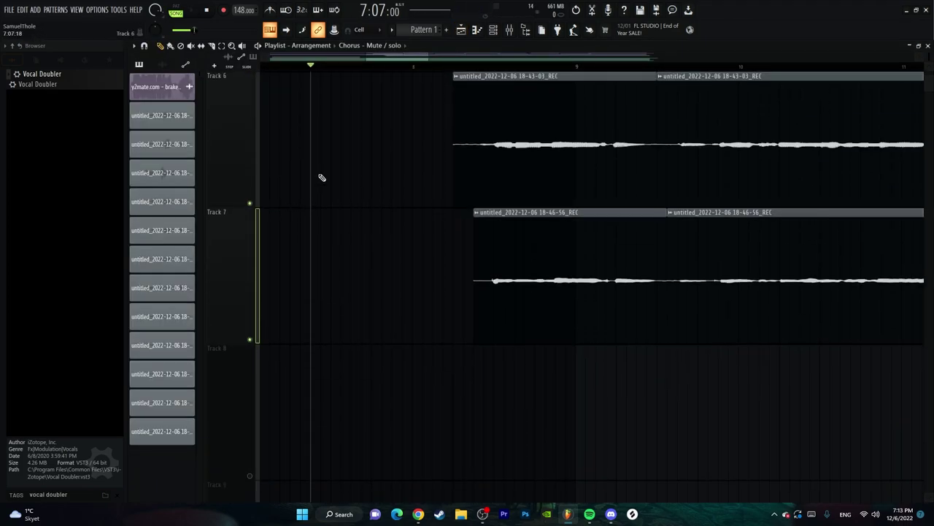
scroll(360, 58, left, 3)
Step: Play the doubled Track 6–7 vocals from just before bar 8, then stop
click(314, 67)
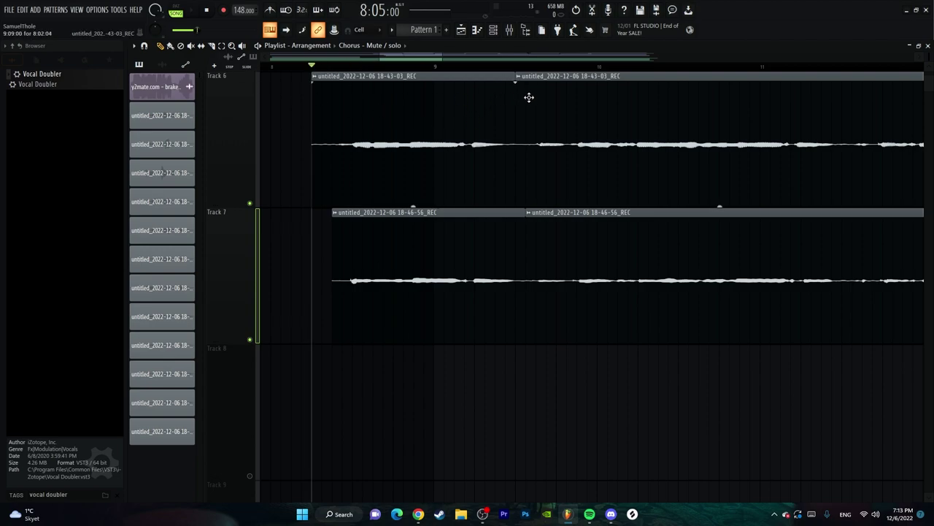
key(space)
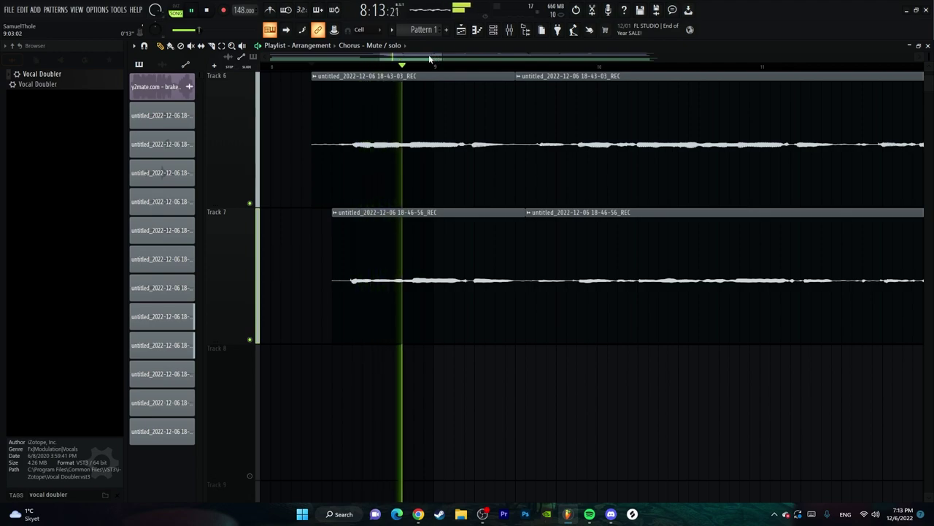
scroll(440, 60, down, 2)
scroll(441, 60, down, 2)
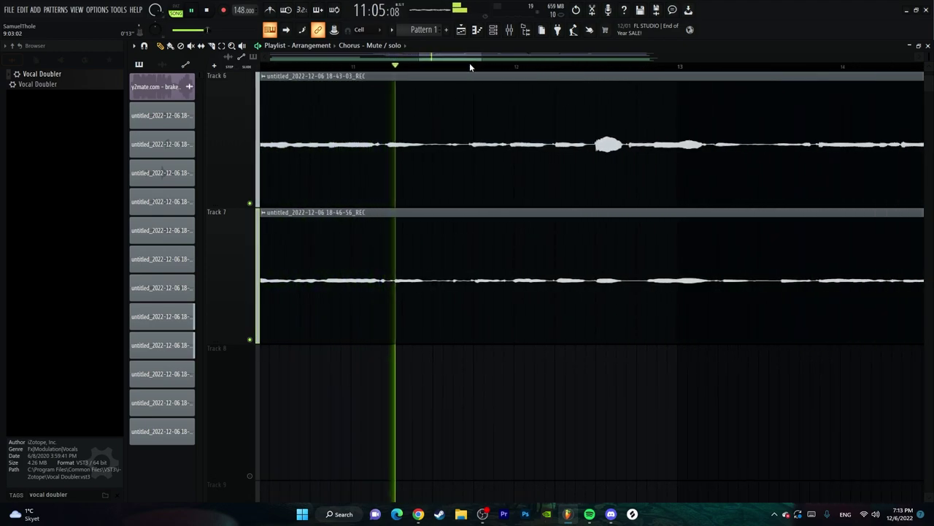
key(space)
scroll(428, 82, up, 3)
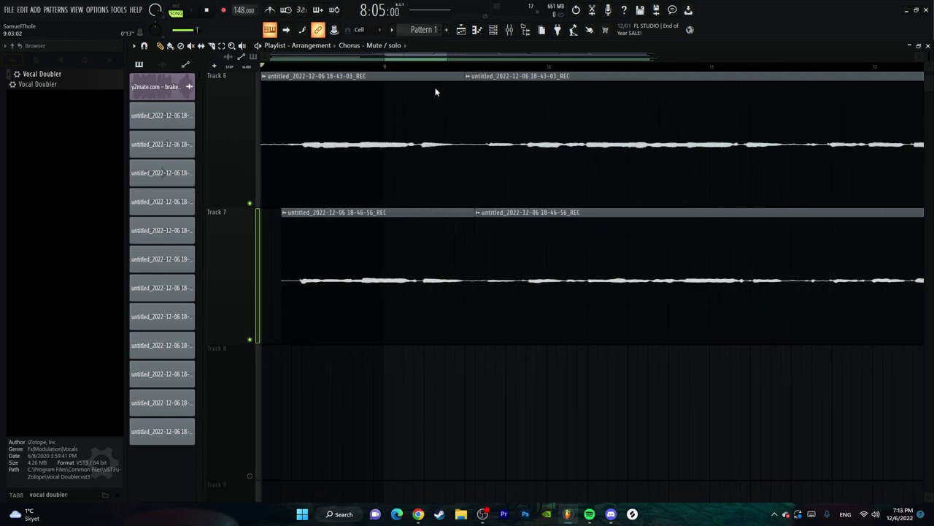
scroll(436, 92, up, 1)
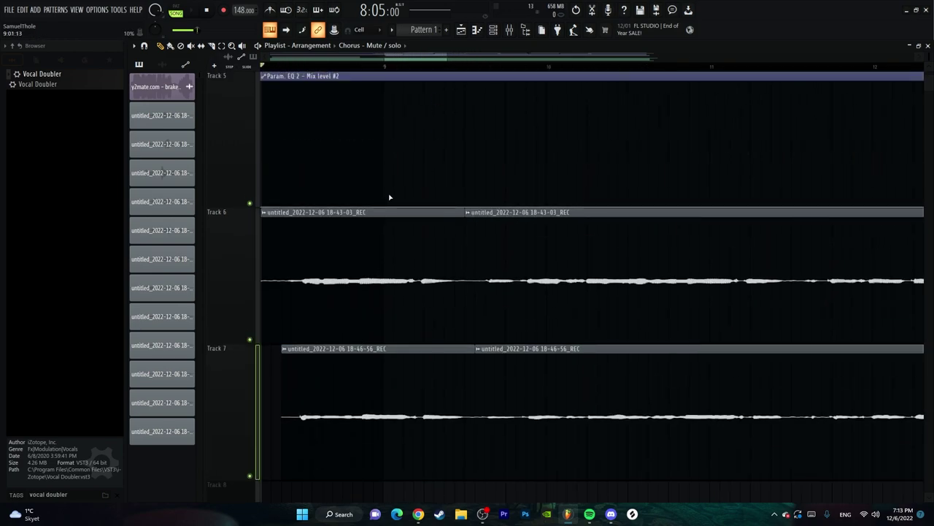
scroll(397, 196, down, 1)
Step: Bring up the mixer and briefly view two parametric EQs on Insert 5
key(F9)
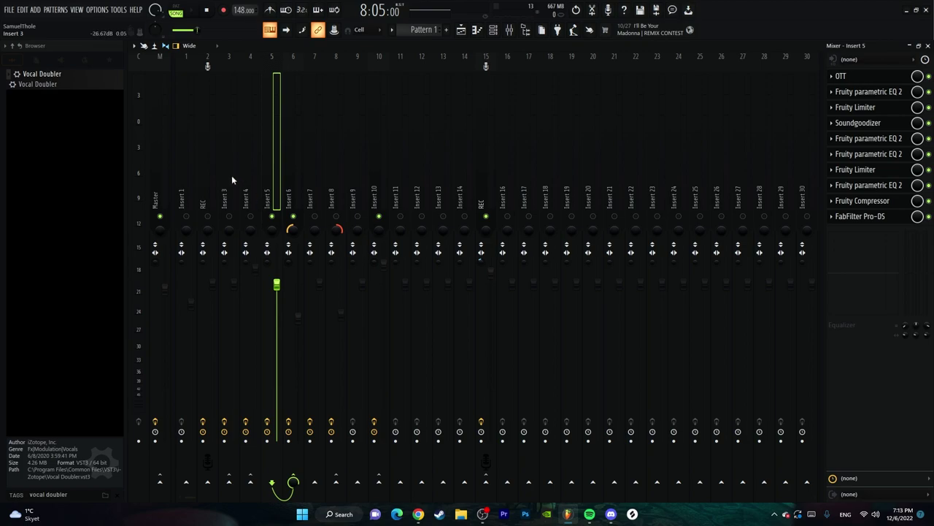
click(869, 91)
click(868, 91)
click(869, 138)
click(868, 153)
Step: Select Insert 6 and view its first two parametric EQs and the limiter
click(293, 197)
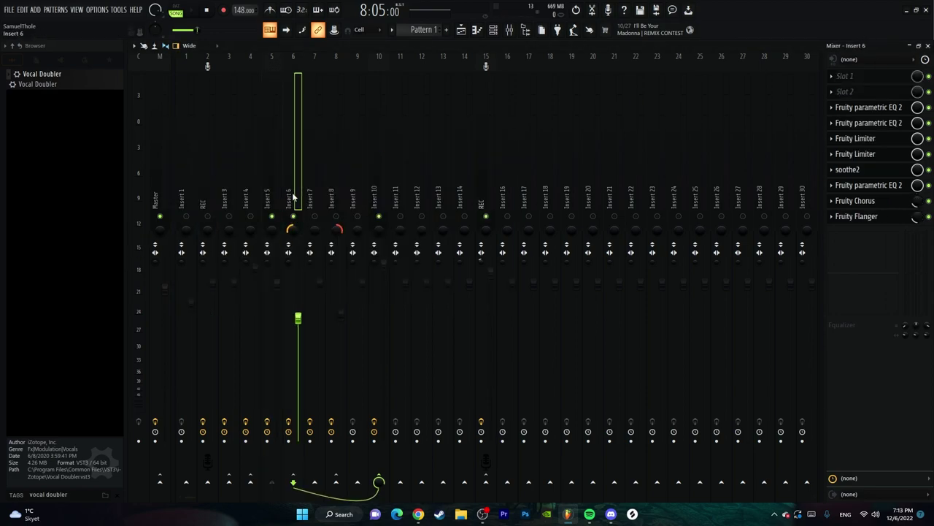
click(868, 107)
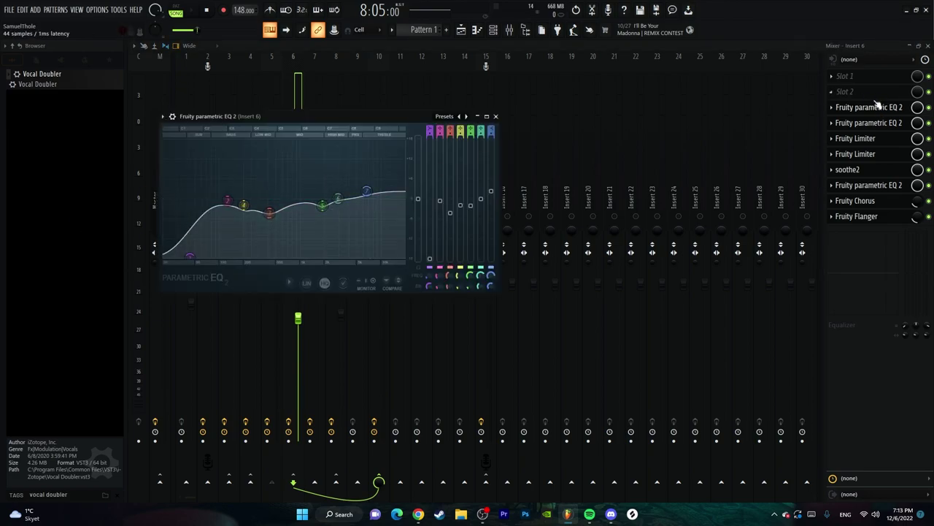
click(869, 122)
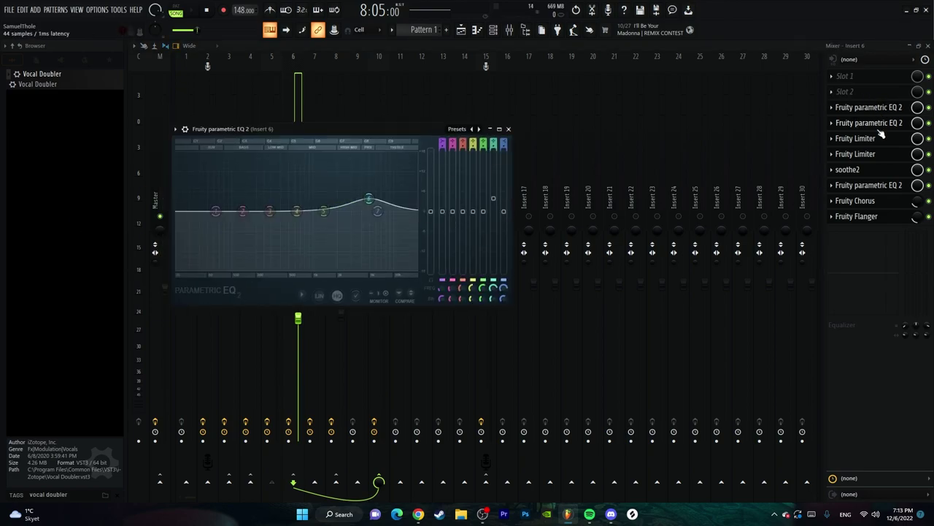
click(869, 123)
click(868, 139)
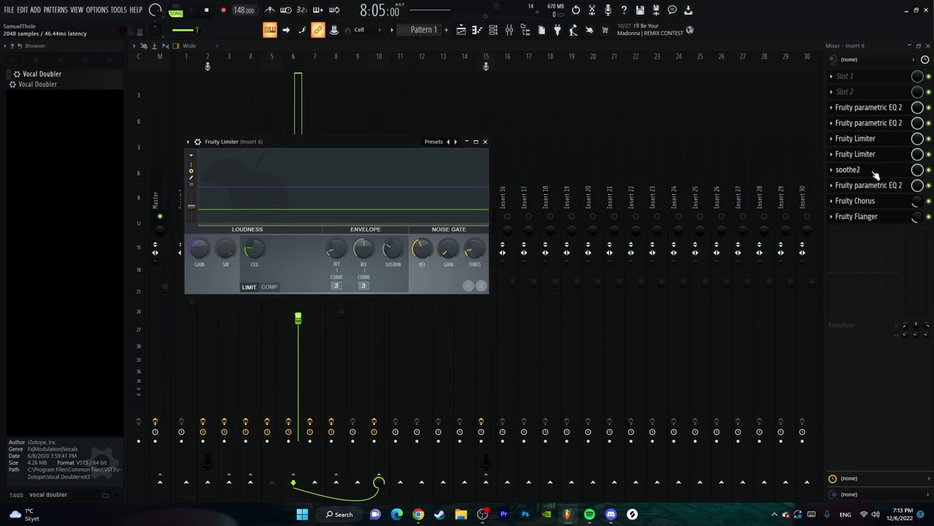
Step: Check Insert 6's soothe2, later parametric EQ and chorus settings
click(848, 170)
click(848, 169)
click(868, 184)
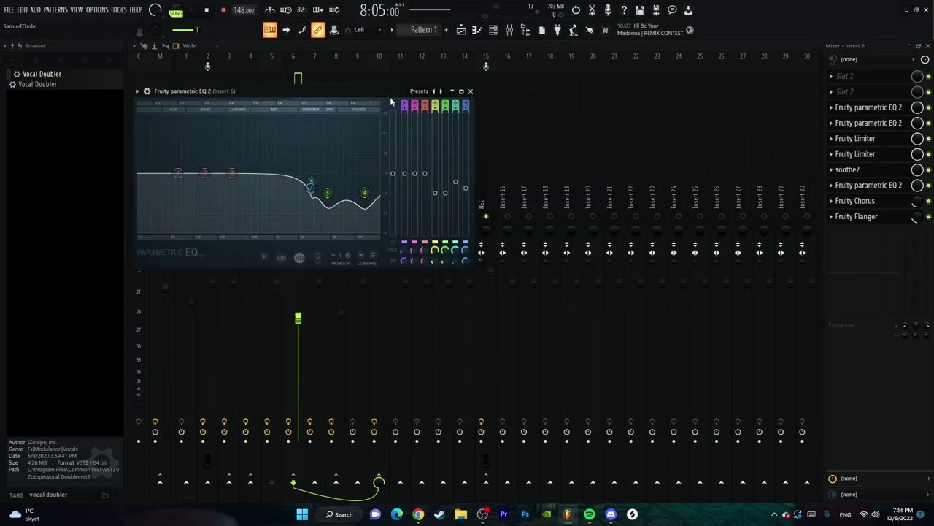
click(470, 91)
click(856, 201)
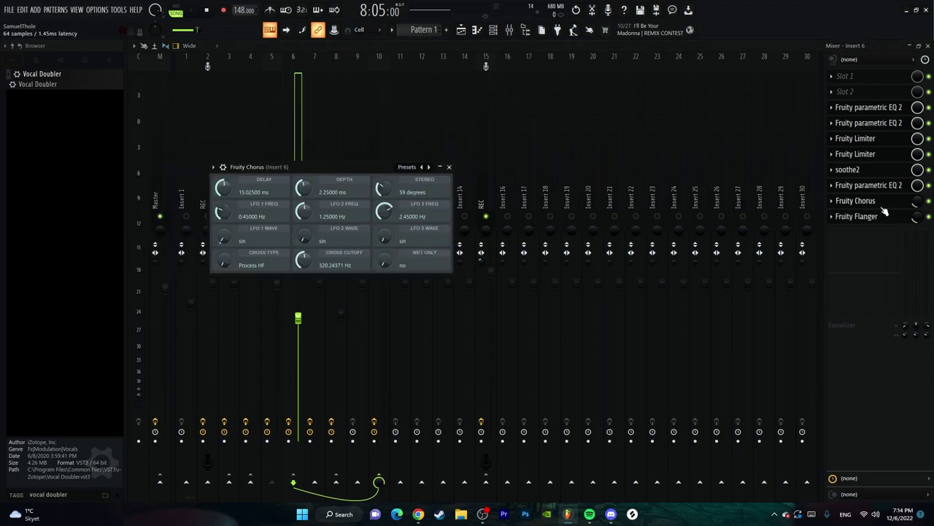
Step: Close the chorus and view Insert 10's parametric EQs one by one
click(855, 201)
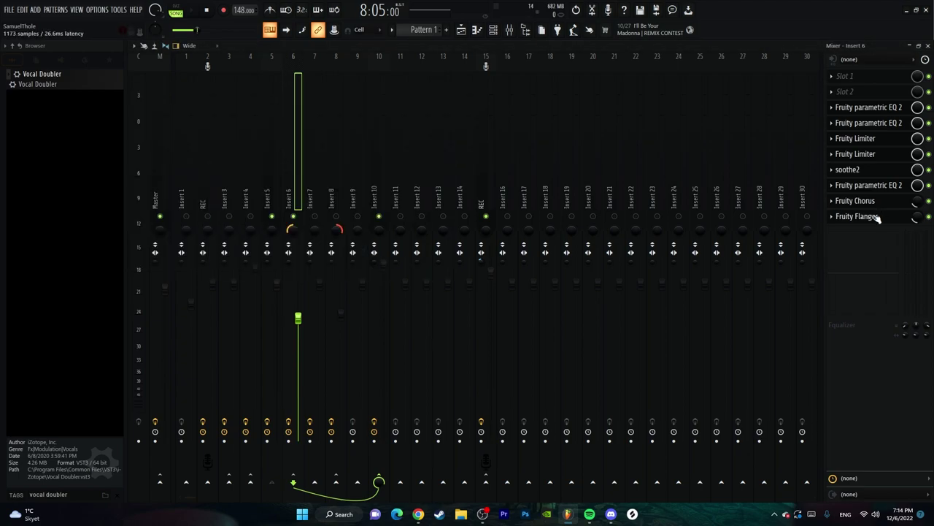
click(383, 196)
click(869, 76)
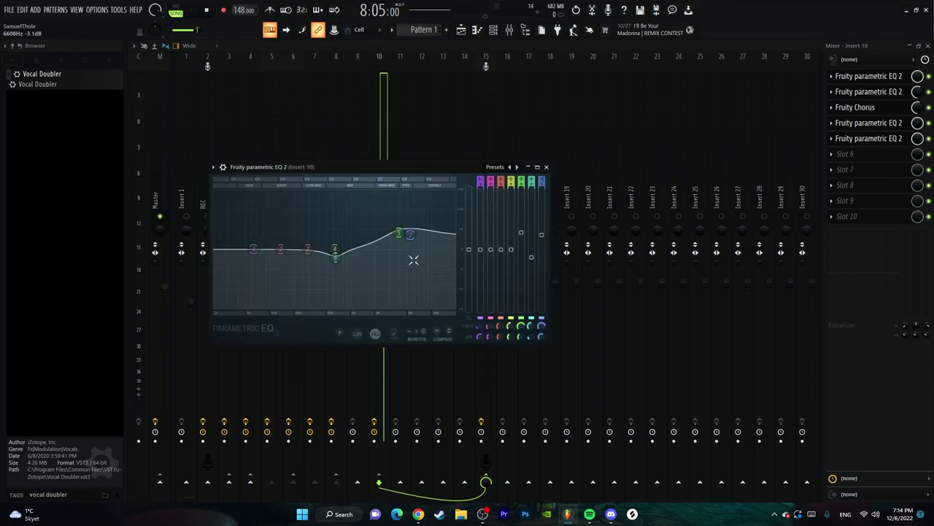
click(869, 76)
click(869, 92)
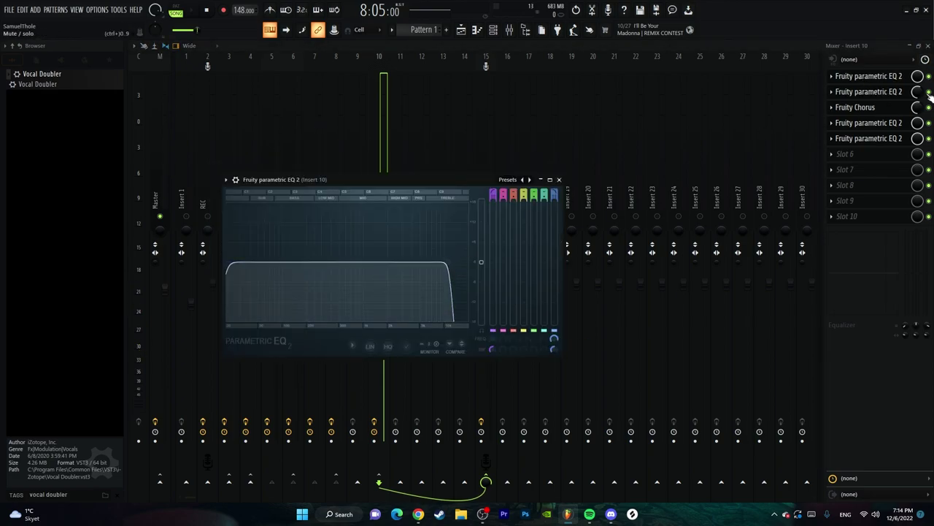
click(855, 108)
click(869, 123)
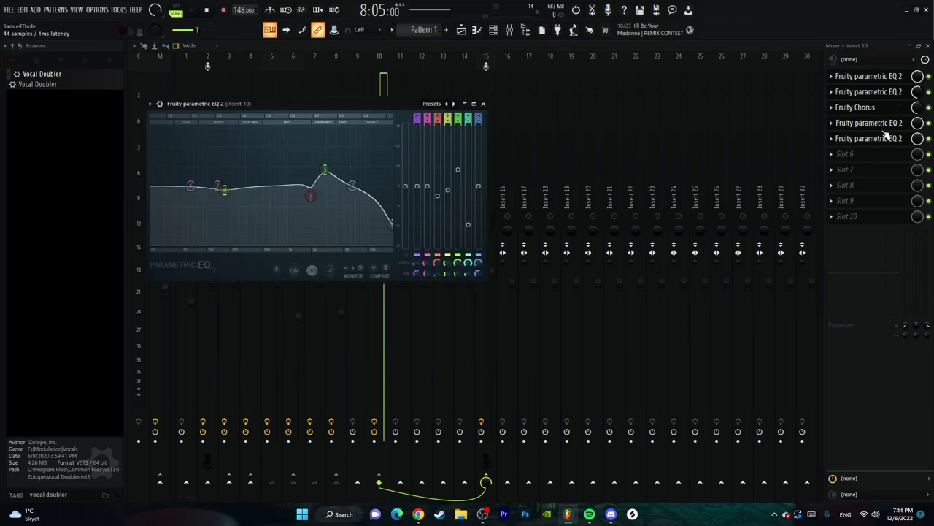
click(868, 138)
Step: Audition the song briefly across Inserts 5, 6 and 10, then return to the Playlist
click(276, 193)
key(space)
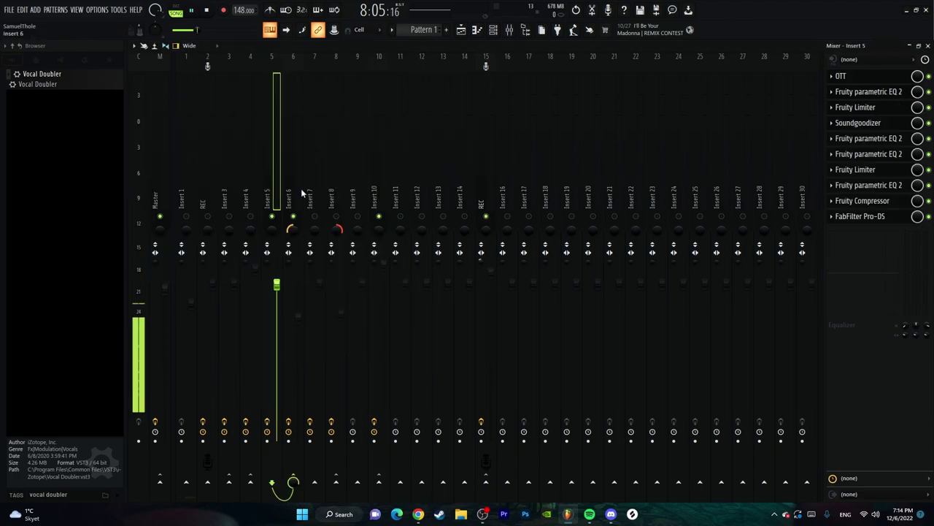
click(298, 193)
key(space)
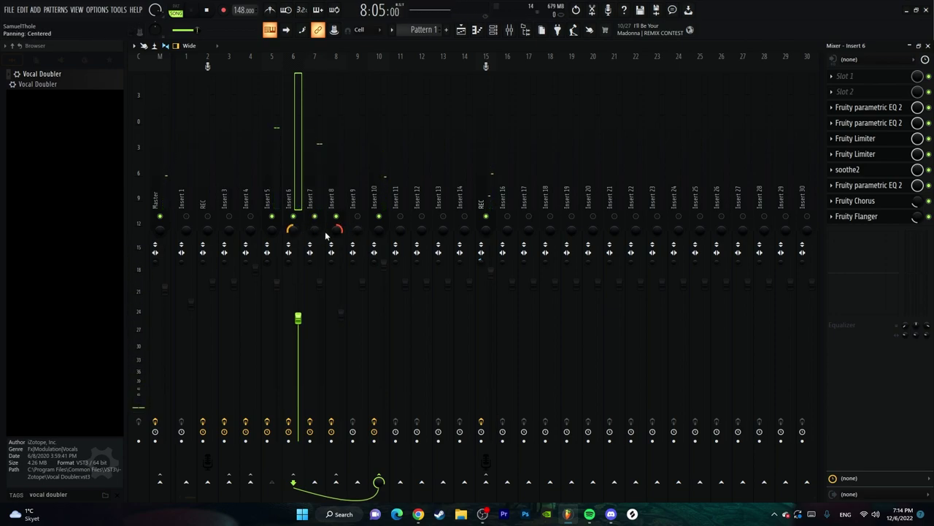
key(space)
click(383, 194)
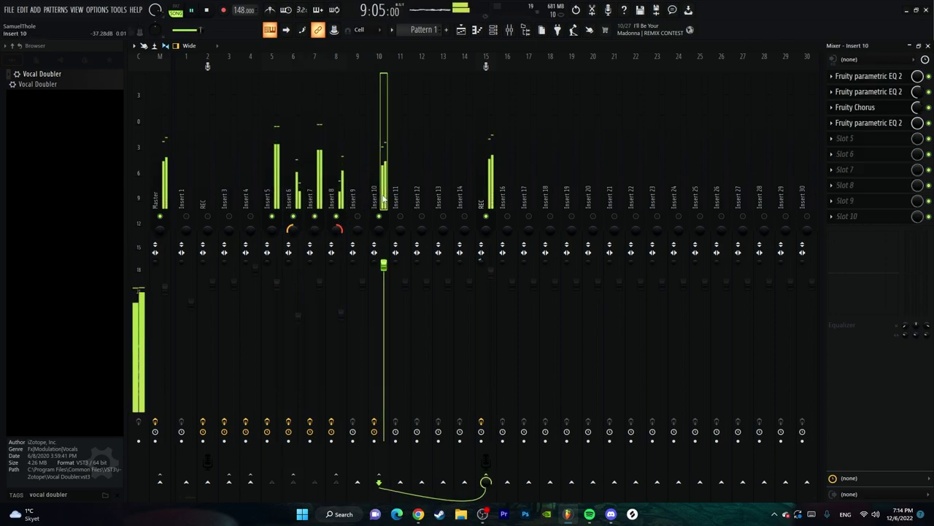
key(space)
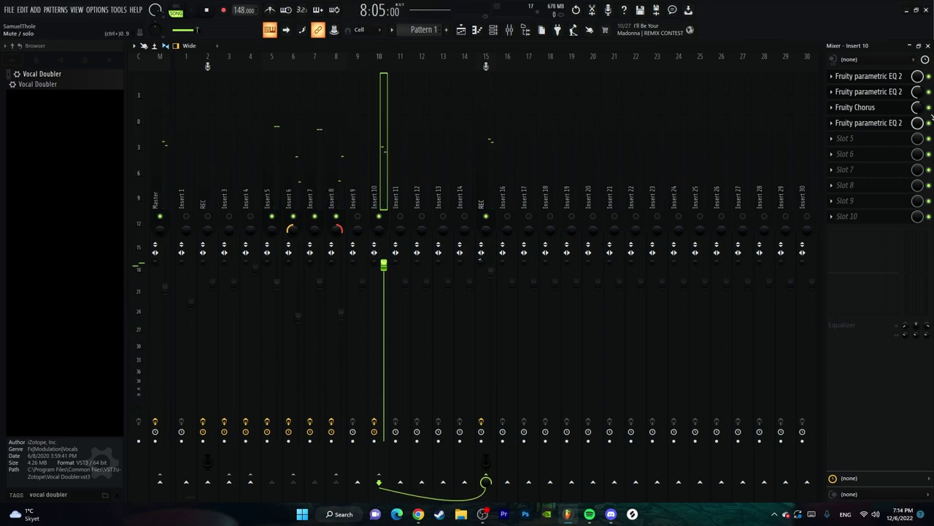
key(F5)
Step: Unmute Tracks 9, 10 and 11 and reset the song position to the start
click(251, 274)
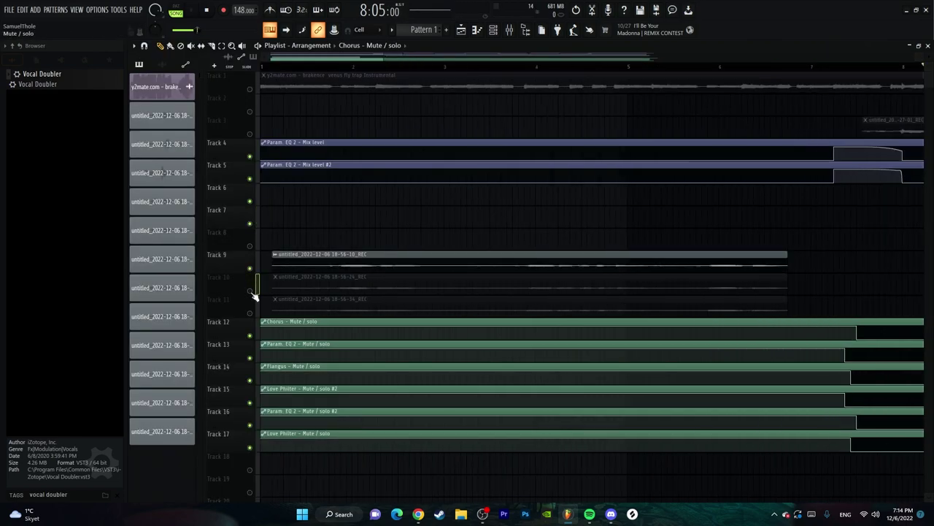
drag(250, 280, 250, 301)
key(space)
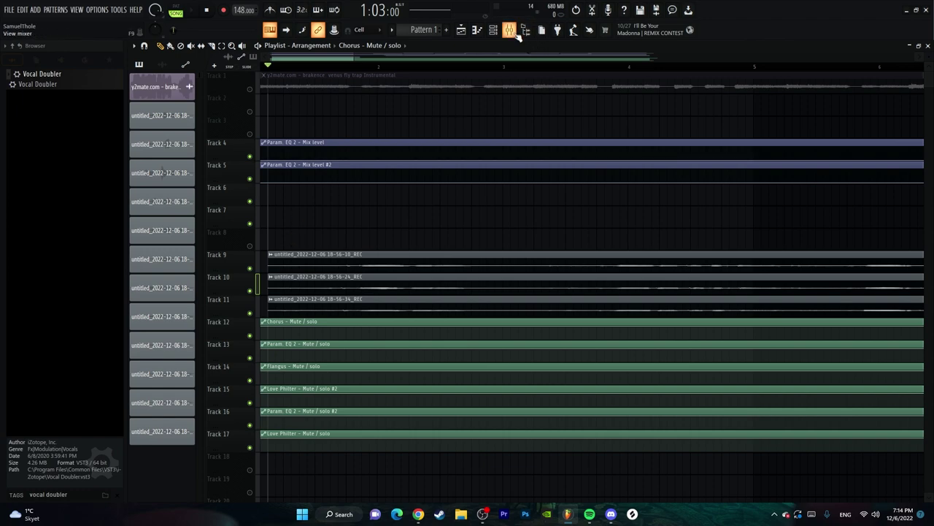
Step: Reopen the mixer and step through Inserts 8 and 6 to Insert 4
click(510, 30)
scroll(250, 187, up, 3)
scroll(250, 187, up, 3)
click(352, 170)
click(290, 182)
click(252, 191)
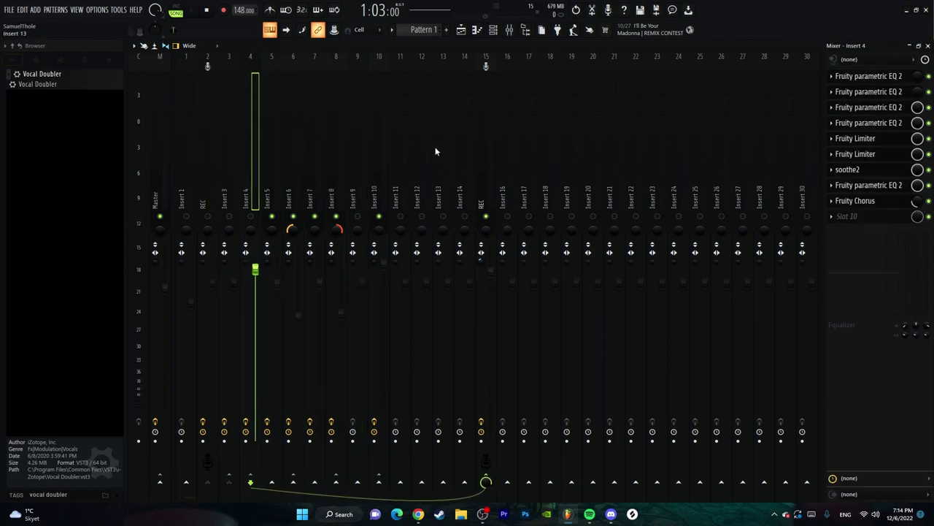
Step: Play the song through the REC bus (Love Philter, Chorus, Flangus), then return to the Playlist
click(486, 146)
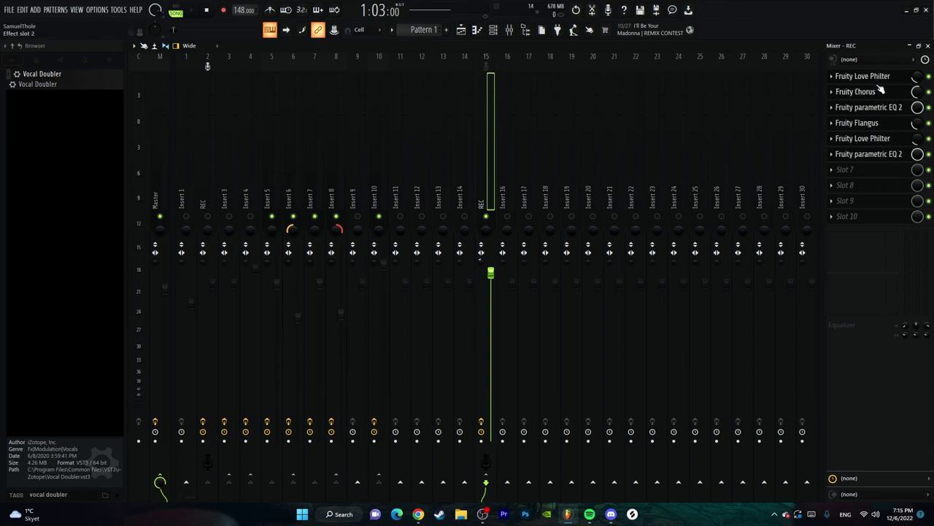
key(space)
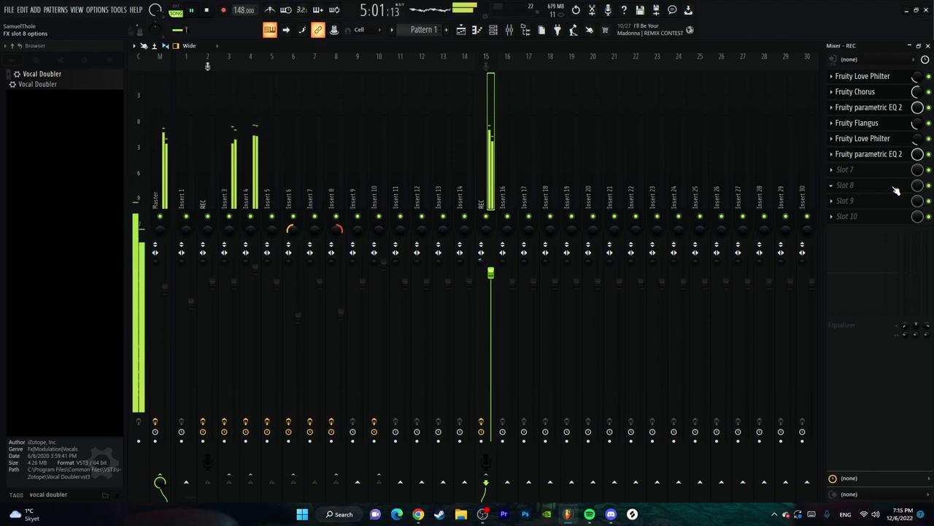
key(F5)
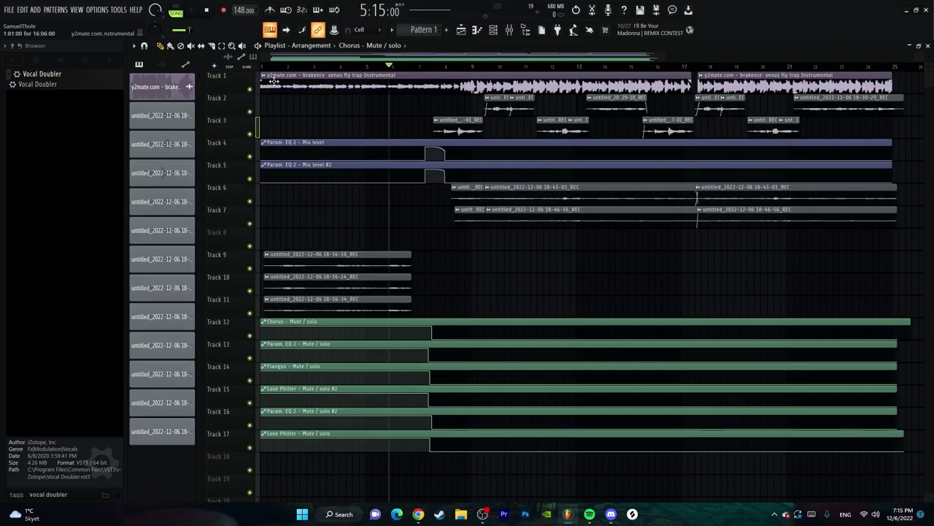
Step: Play the song from the start over the vocal takes and mute/solo automation
click(286, 30)
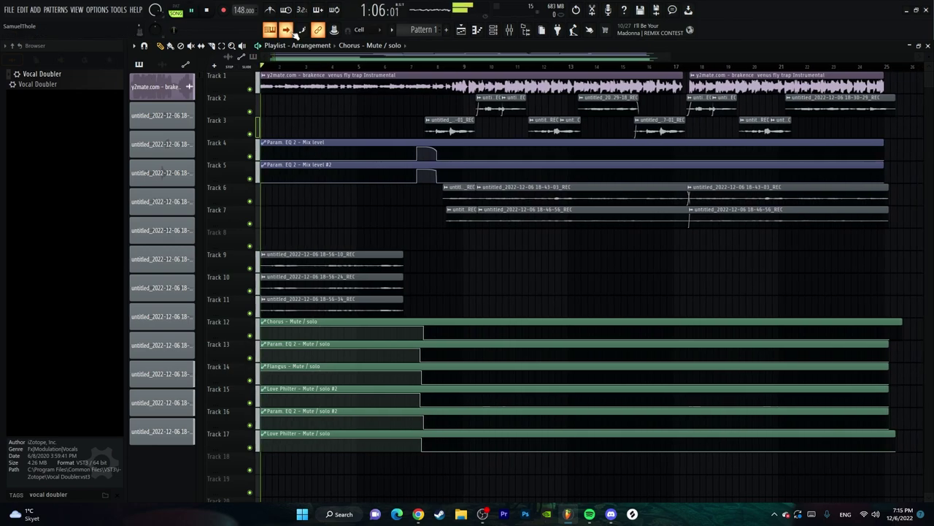